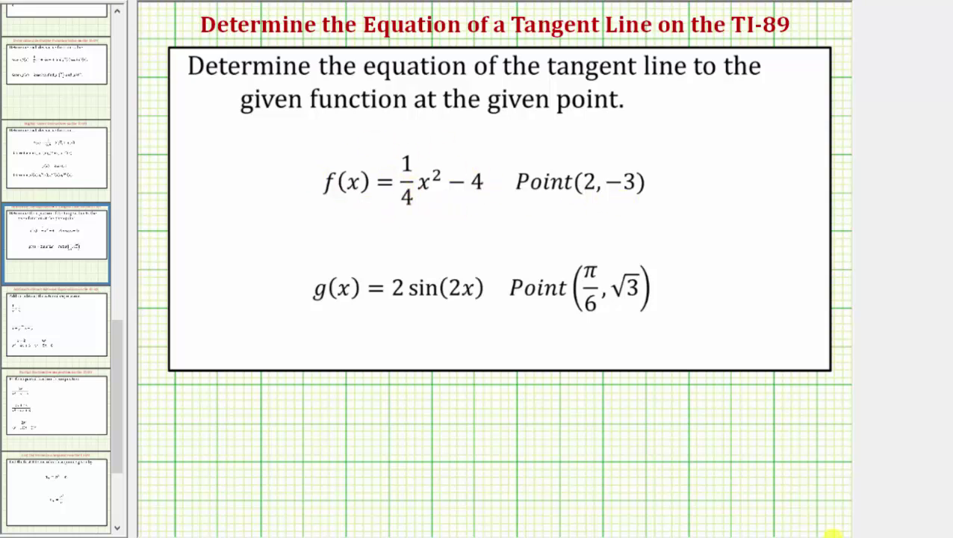
# Switch to the TI-89 Titanium emulator next to the tangent-line problem slide.
pyautogui.hotkey('alt', 'Tab')
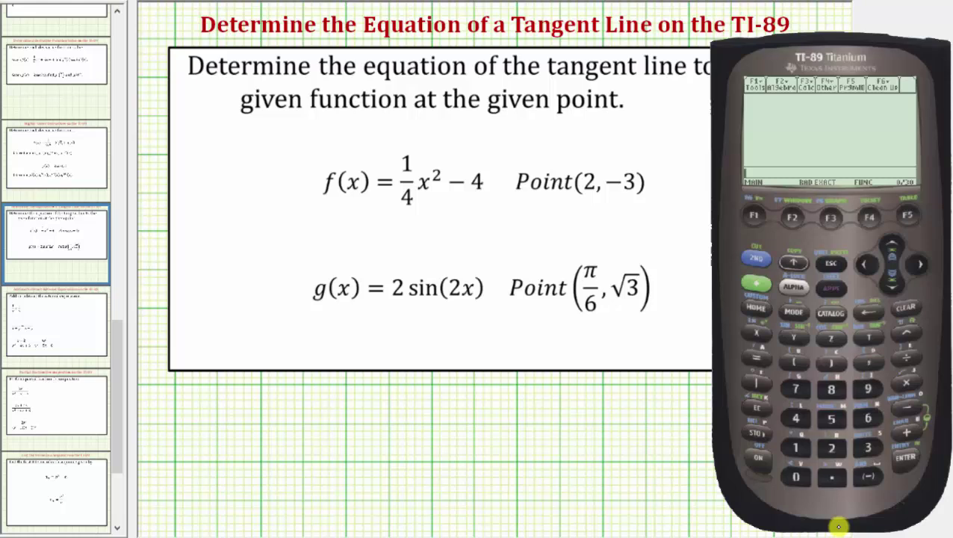
# Open the Y= function editor and clear the old y1 expression.
pyautogui.click(757, 283)
pyautogui.click(754, 216)
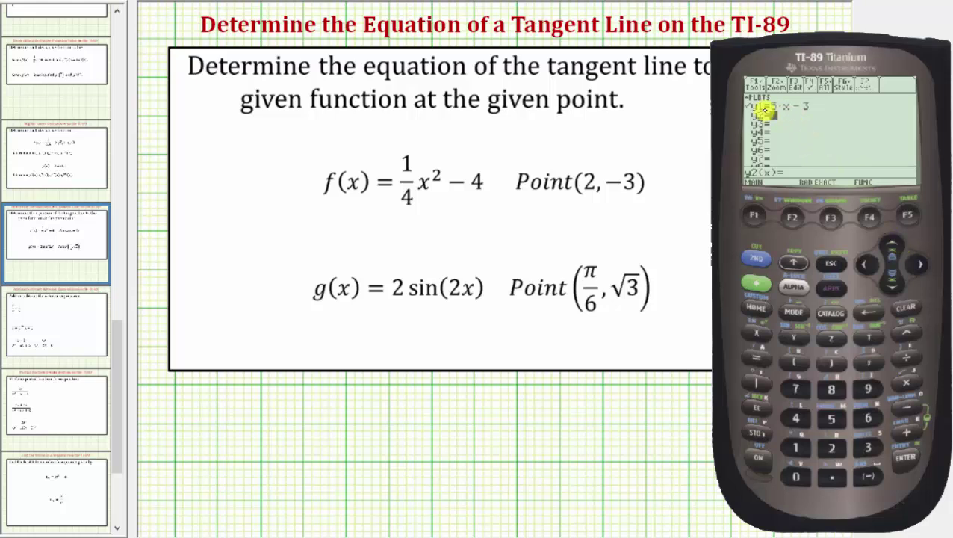
pyautogui.press('Down')
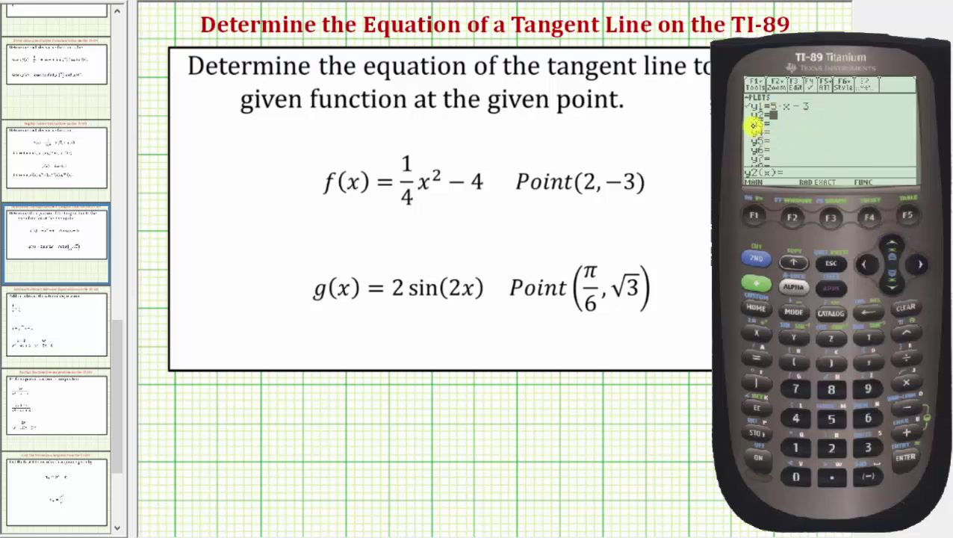
pyautogui.click(902, 242)
pyautogui.click(905, 307)
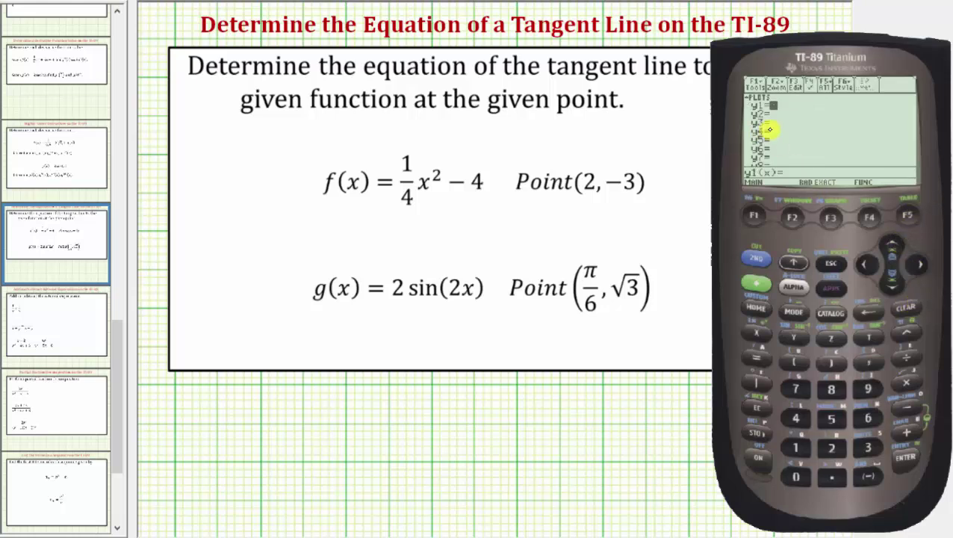
# Enter y1 = 1/4x^2-4 and bring up the Zoom menu.
pyautogui.click(796, 446)
pyautogui.click(905, 357)
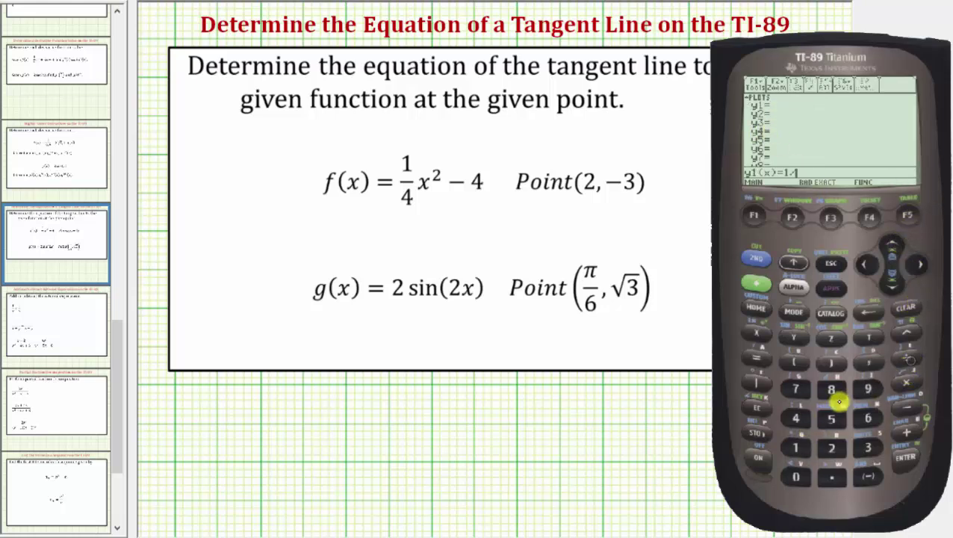
pyautogui.click(758, 334)
pyautogui.click(906, 332)
pyautogui.click(837, 441)
pyautogui.click(906, 407)
pyautogui.click(797, 418)
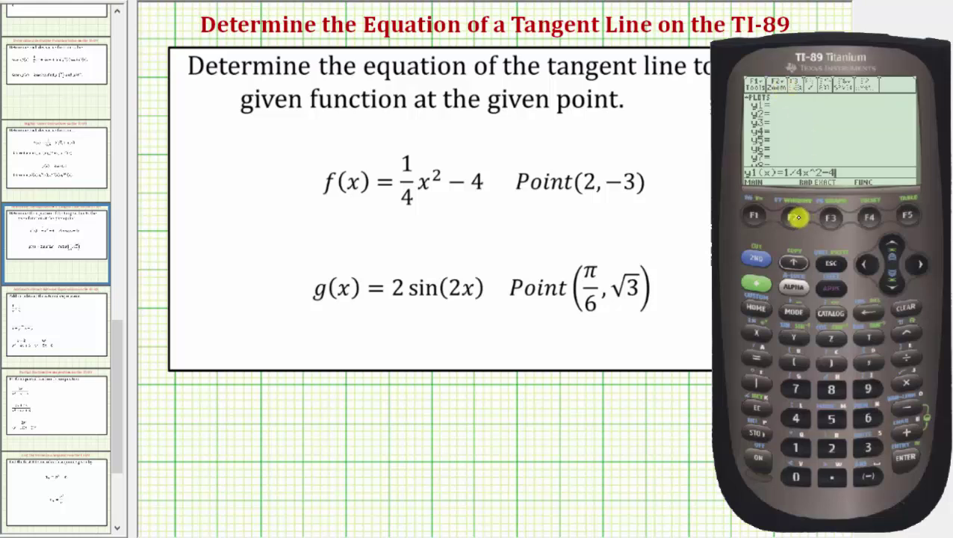
pyautogui.click(793, 210)
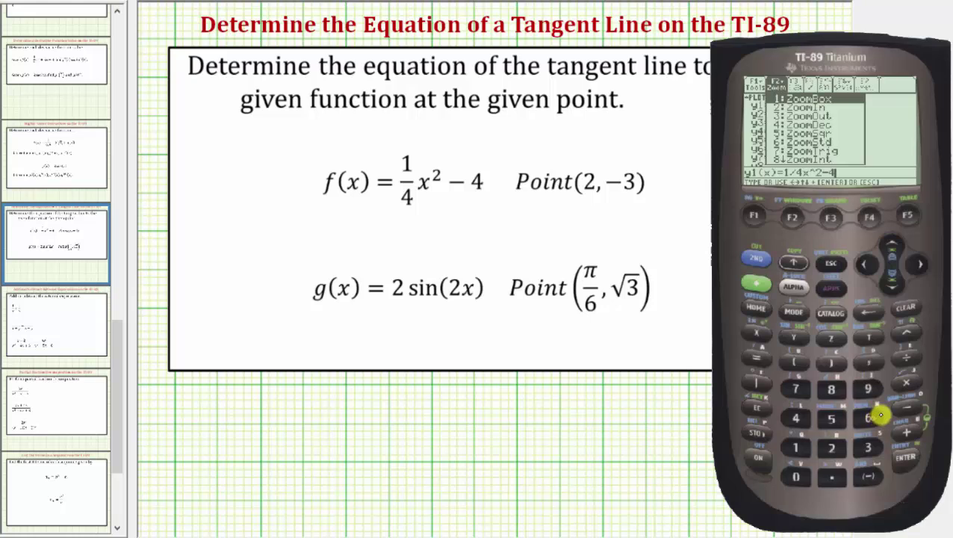
# Apply 6:ZoomStd to graph the parabola y1 = 1/4x^2-4.
pyautogui.click(871, 417)
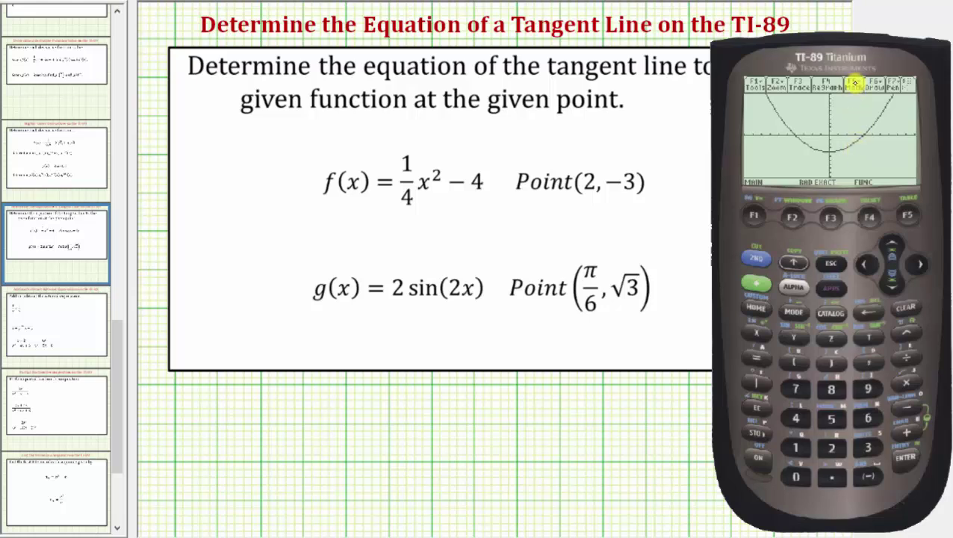
# Pick A:Tangent from the F5 Math menu so the graph prompts 'Tangent at?'.
pyautogui.click(907, 216)
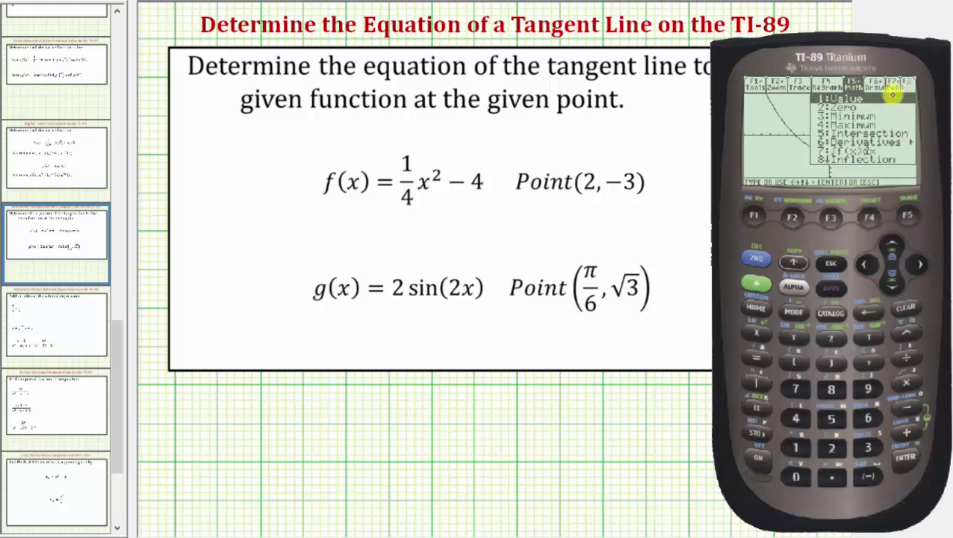
pyautogui.click(896, 284)
pyautogui.click(900, 284)
pyautogui.click(900, 285)
pyautogui.click(899, 284)
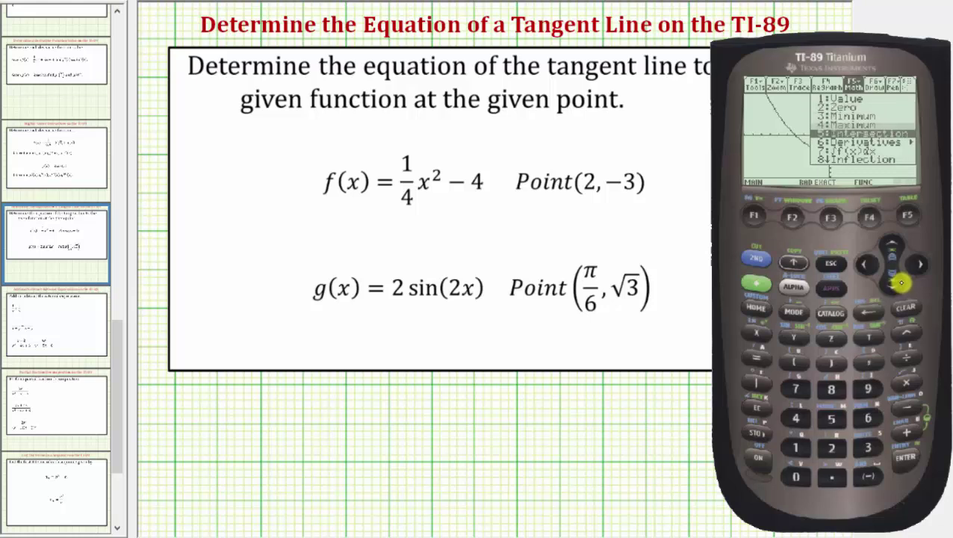
pyautogui.click(900, 284)
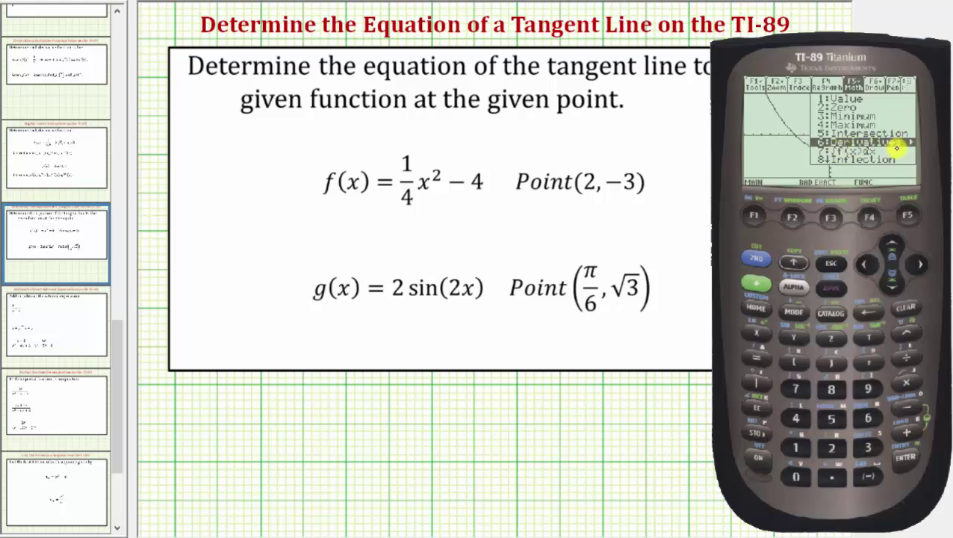
pyautogui.moveTo(588, 173); pyautogui.dragTo(589, 190)
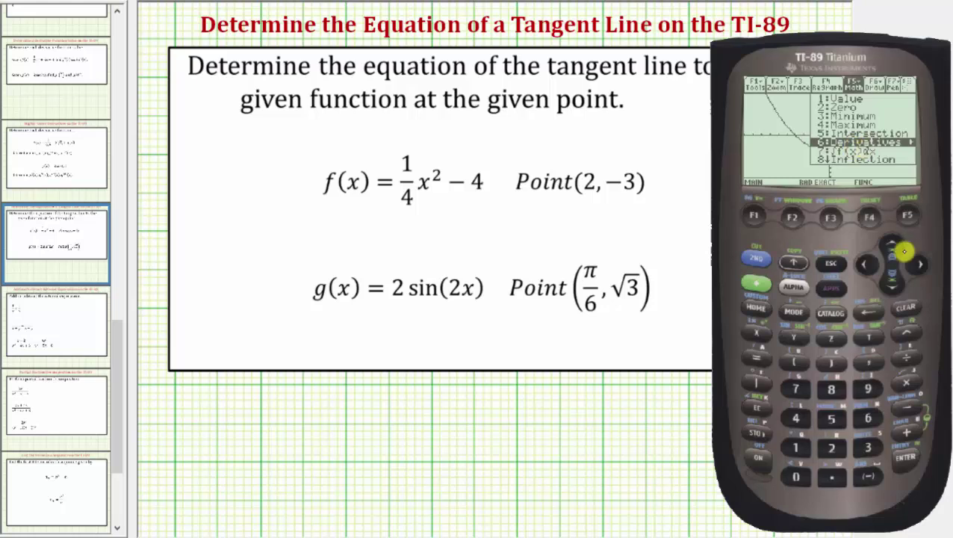
pyautogui.click(896, 282)
pyautogui.click(896, 283)
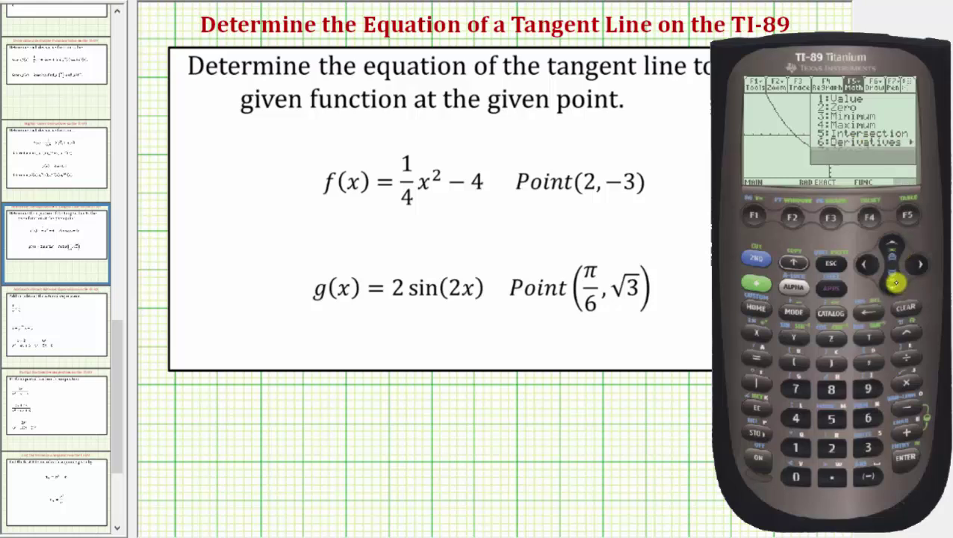
pyautogui.click(896, 283)
pyautogui.click(896, 281)
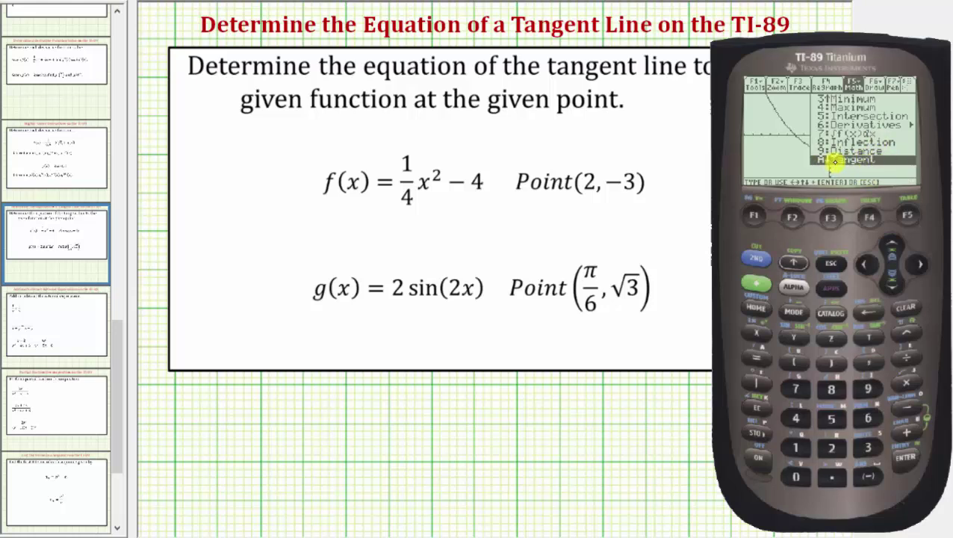
pyautogui.click(909, 459)
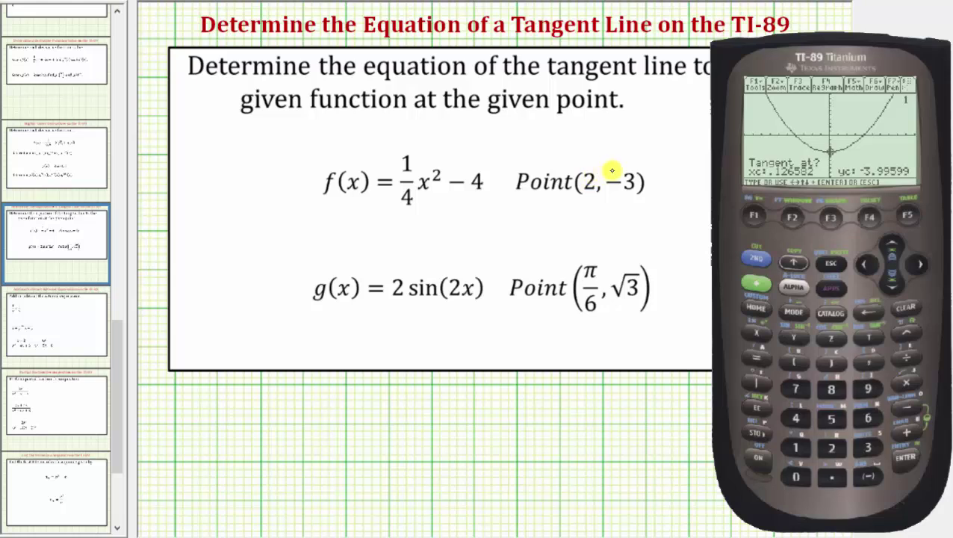
# Enter x = 2 at the prompt to draw the tangent y = 1.x - 5.
pyautogui.click(840, 448)
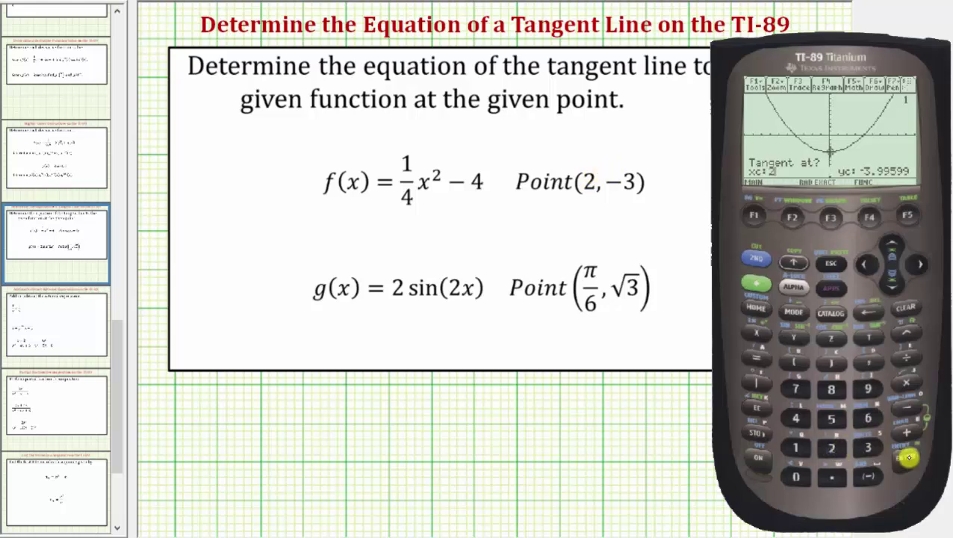
pyautogui.click(910, 450)
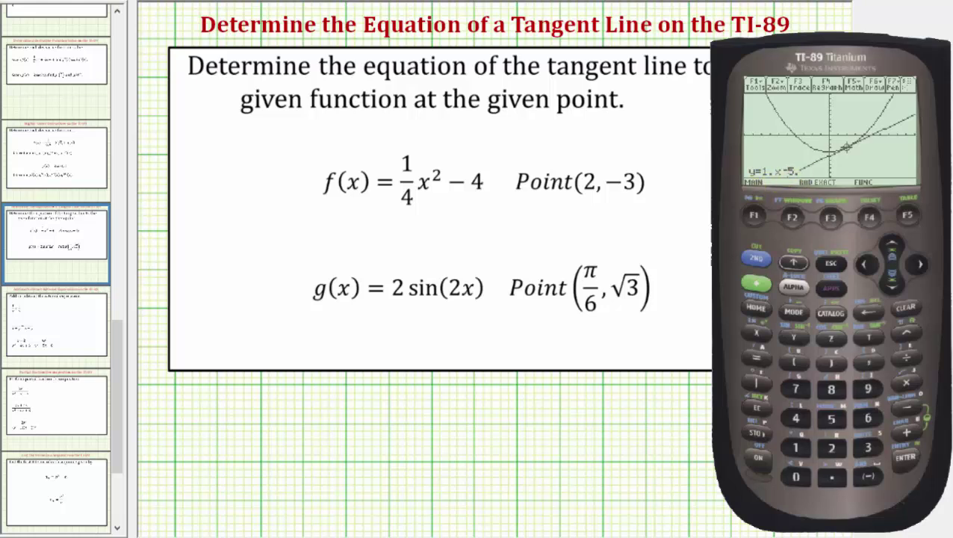
# Handwrite y = x - 5 under f(x) on the slide.
pyautogui.moveTo(462, 224)
pyautogui.mouseDown()
pyautogui.moveTo(446, 260)
pyautogui.moveTo(455, 238)
pyautogui.moveTo(479, 227)
pyautogui.mouseUp()
pyautogui.moveTo(470, 234); pyautogui.dragTo(512, 238)
pyautogui.moveTo(512, 223); pyautogui.dragTo(493, 238)
pyautogui.moveTo(522, 230); pyautogui.dragTo(557, 217)
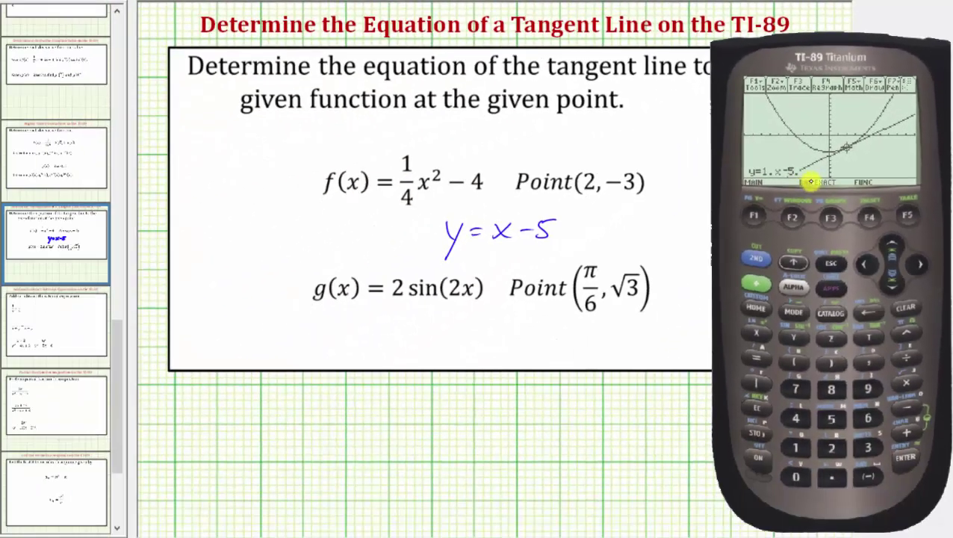
# Keep the Angle mode at RADIAN, save, and return to the Y= editor showing y1.
pyautogui.click(795, 312)
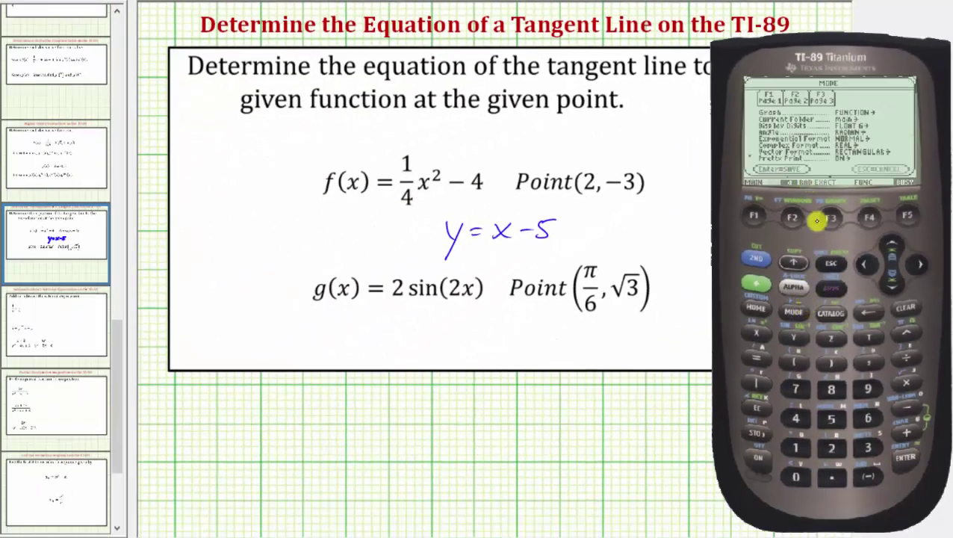
pyautogui.click(894, 284)
pyautogui.click(894, 285)
pyautogui.click(895, 284)
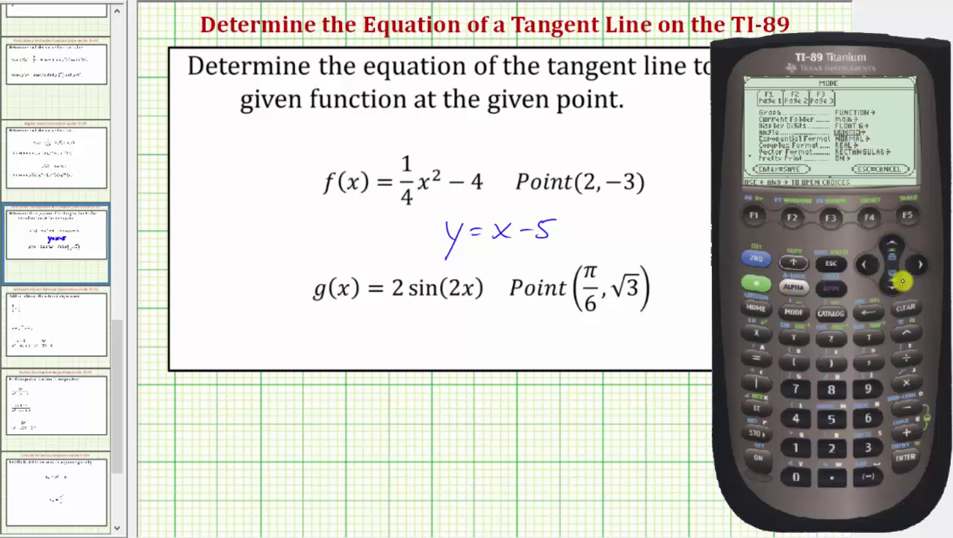
pyautogui.click(920, 264)
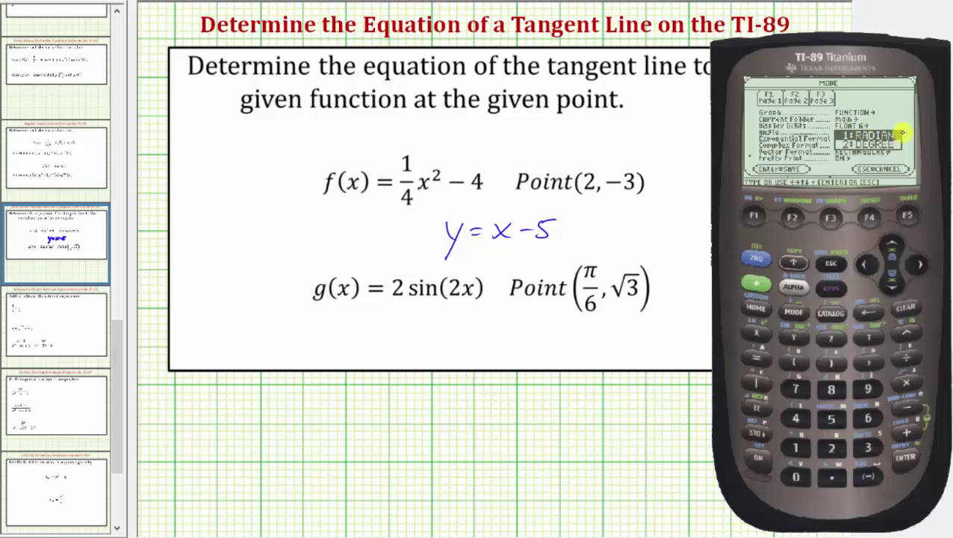
pyautogui.click(910, 453)
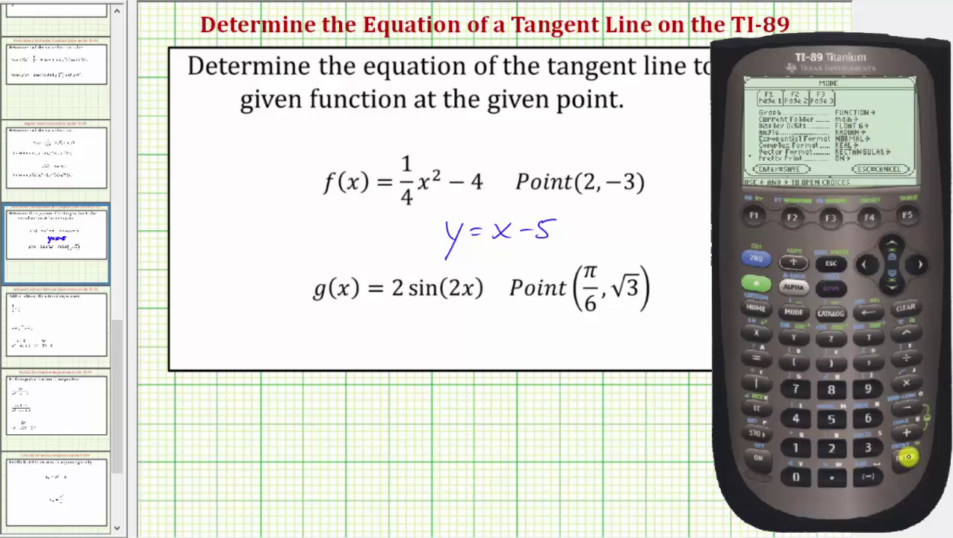
pyautogui.click(913, 449)
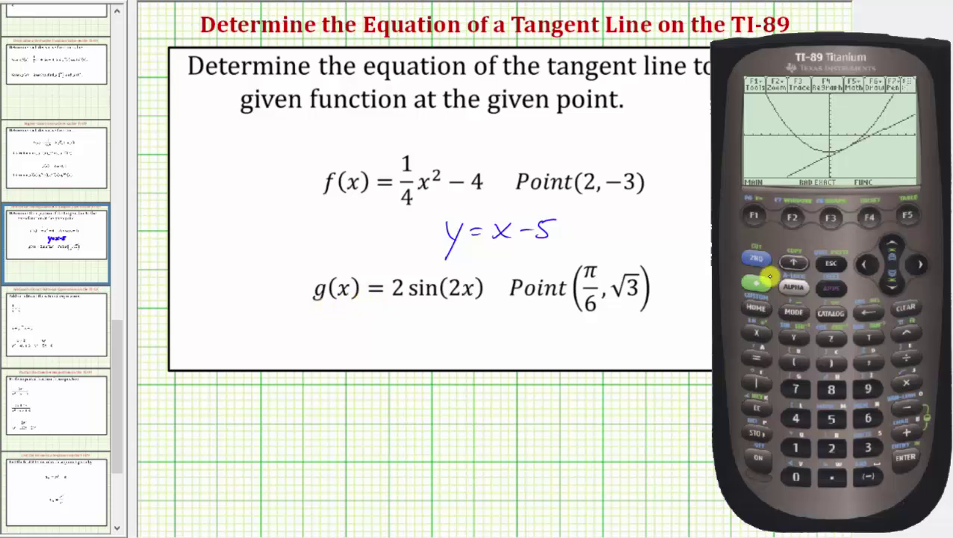
pyautogui.click(762, 283)
pyautogui.click(754, 216)
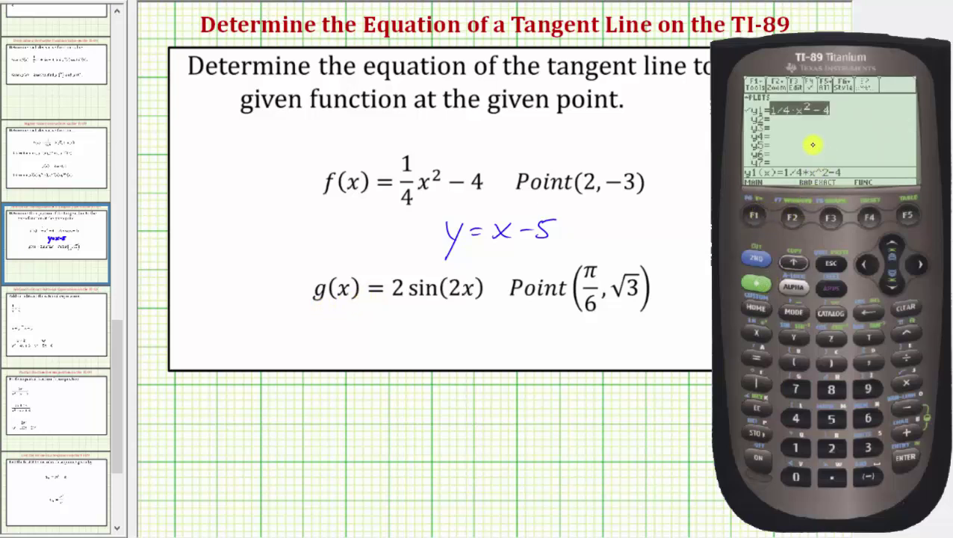
# Clear y1, enter y1 = 2sin(2x), and display its graph.
pyautogui.click(906, 307)
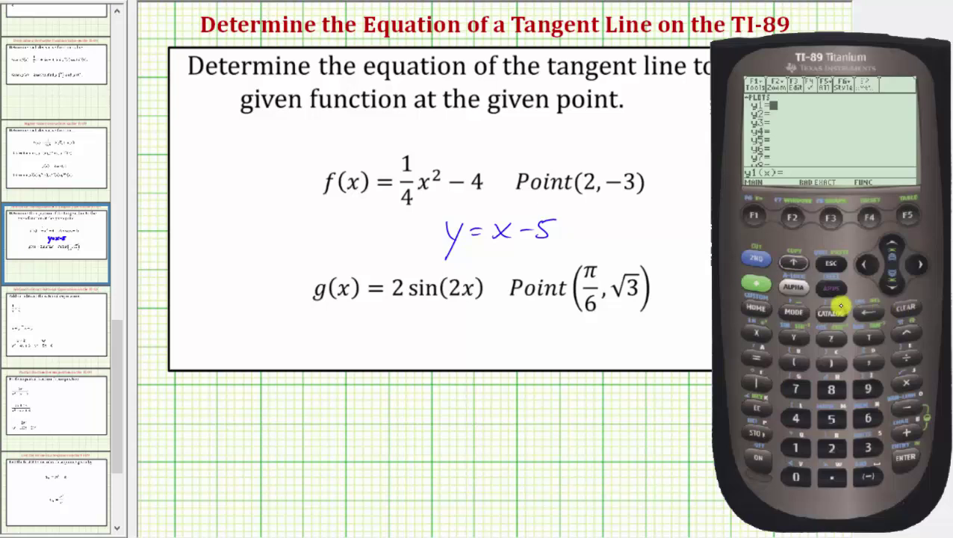
pyautogui.click(833, 448)
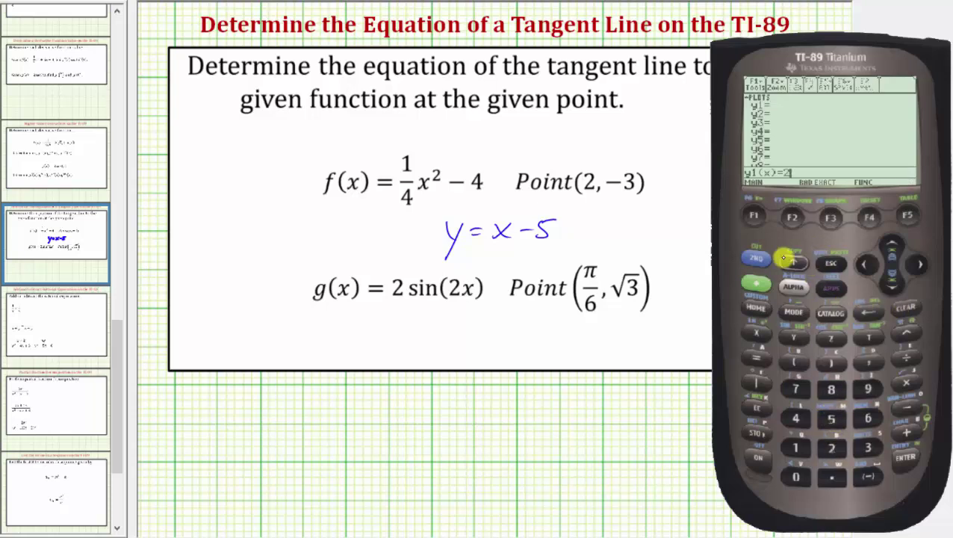
pyautogui.click(758, 260)
pyautogui.click(797, 337)
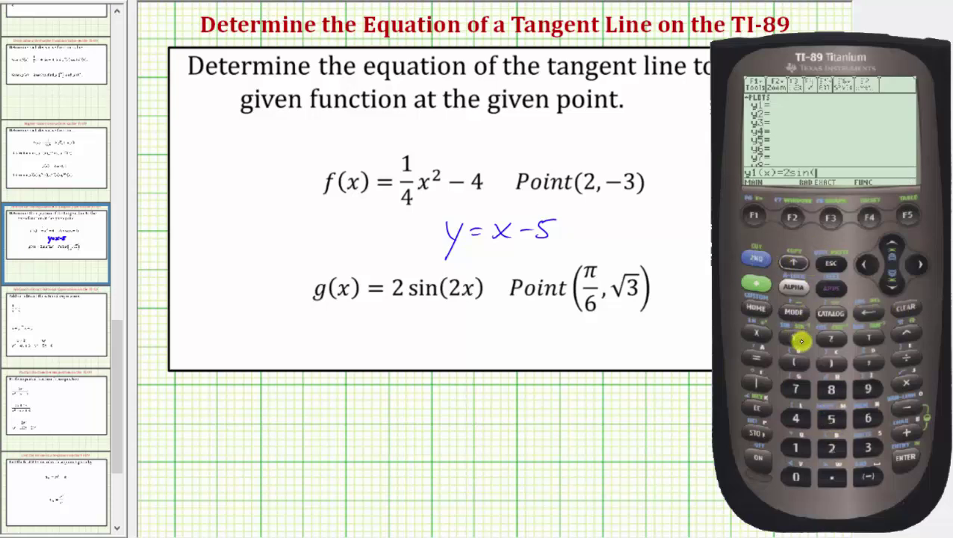
pyautogui.click(833, 447)
pyautogui.click(758, 334)
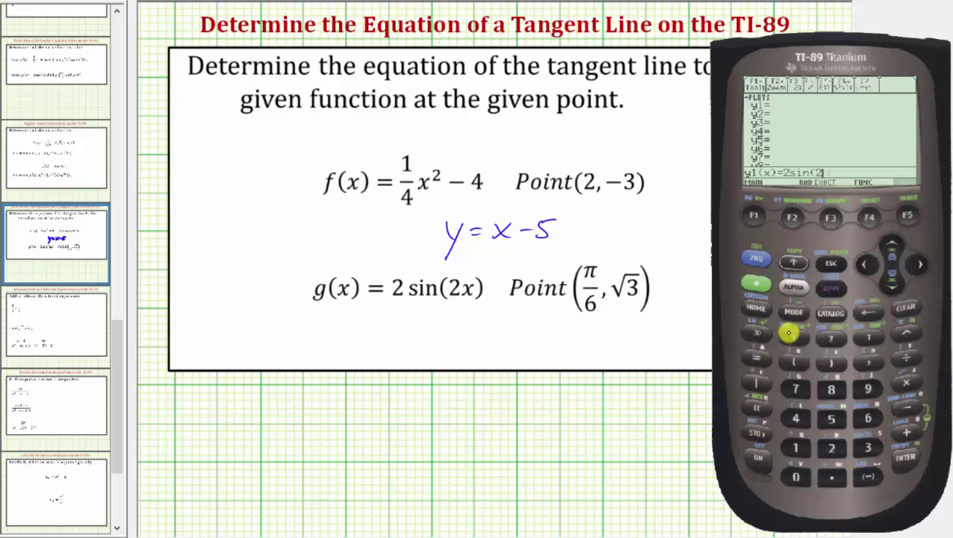
pyautogui.click(835, 363)
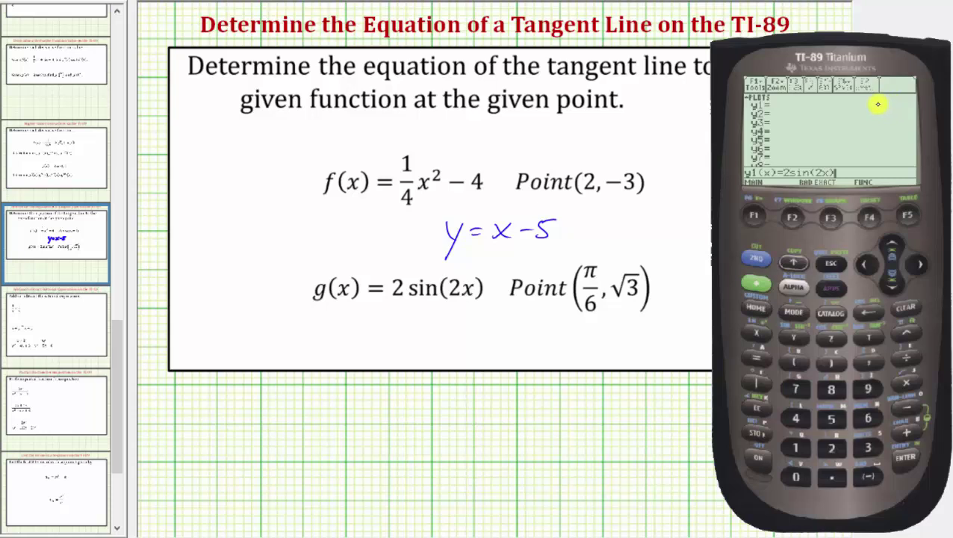
pyautogui.click(766, 283)
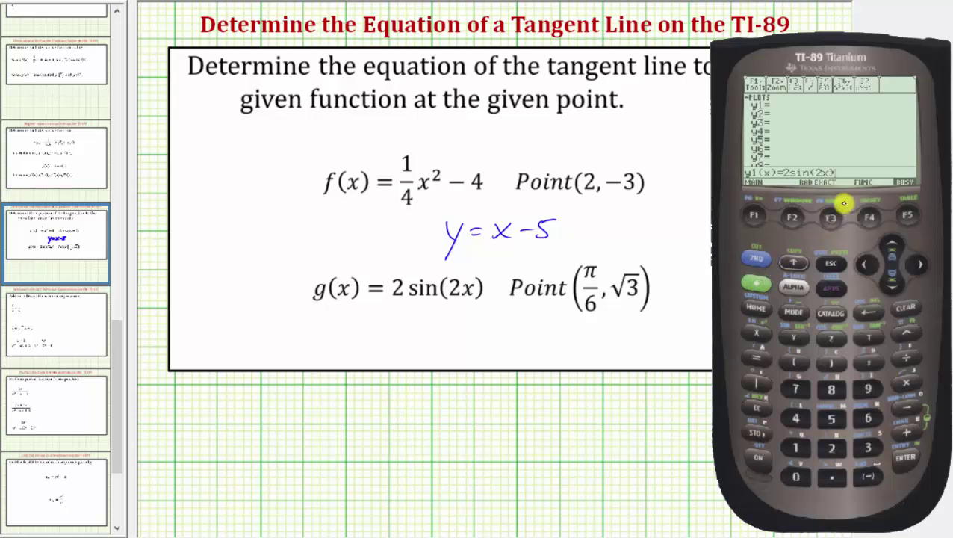
pyautogui.click(843, 203)
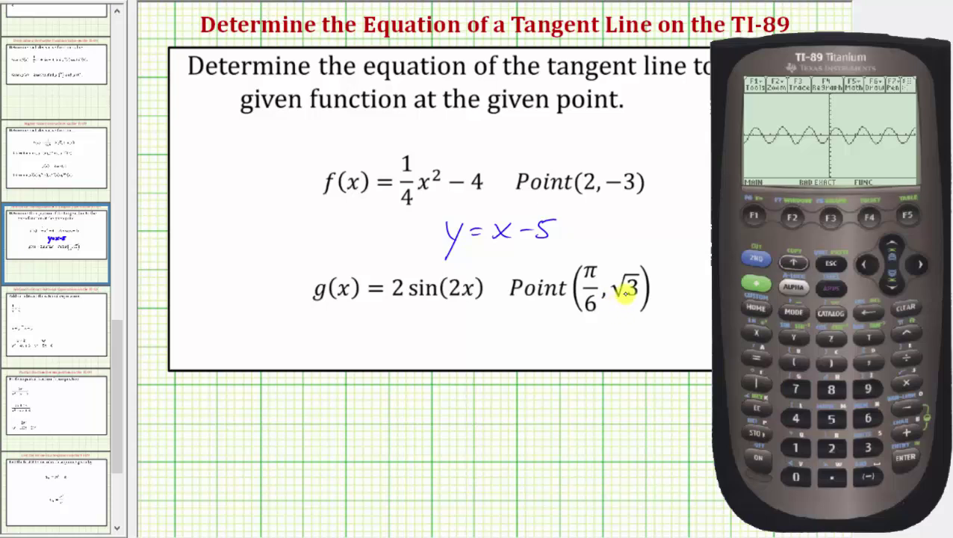
# Open the Window settings and set xmin to -3 and xmax to 3.
pyautogui.click(756, 282)
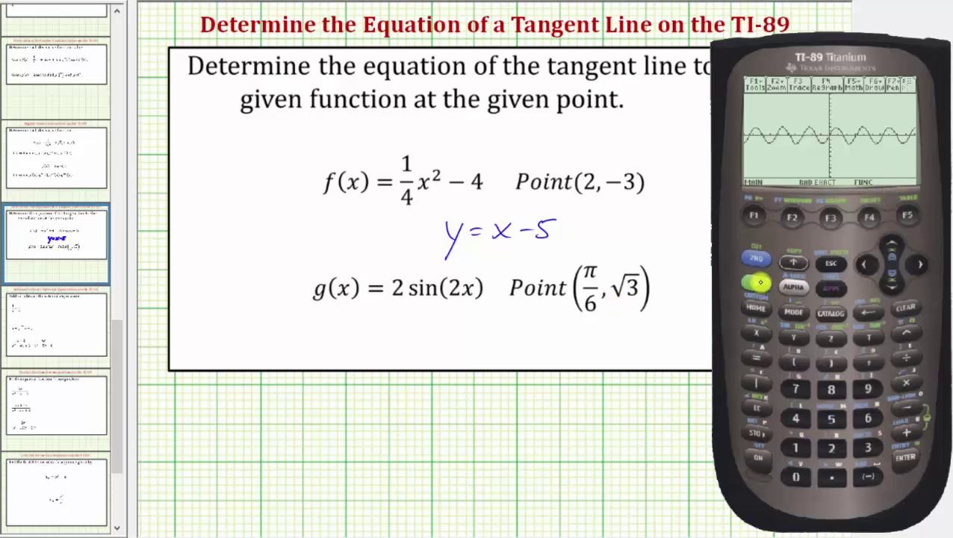
pyautogui.click(792, 217)
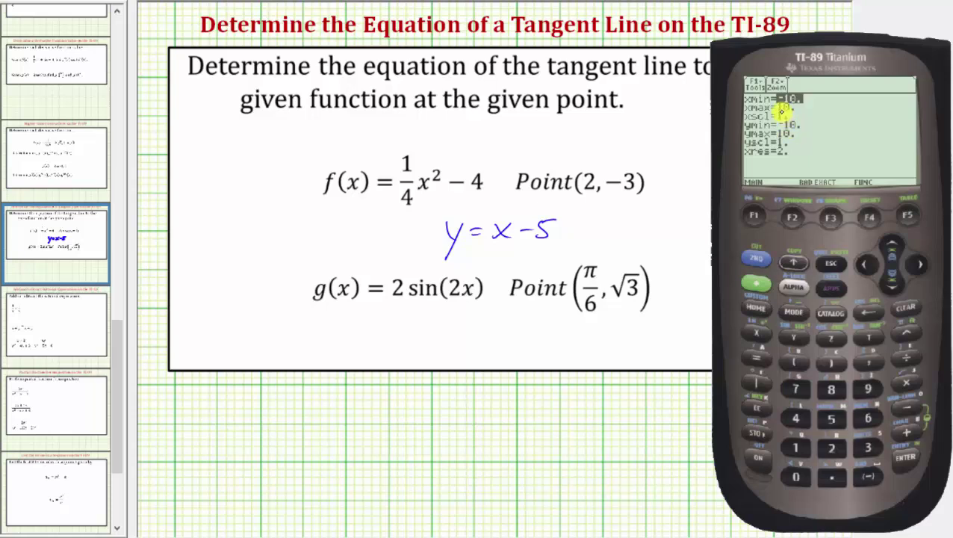
pyautogui.click(867, 476)
pyautogui.click(874, 447)
pyautogui.click(905, 457)
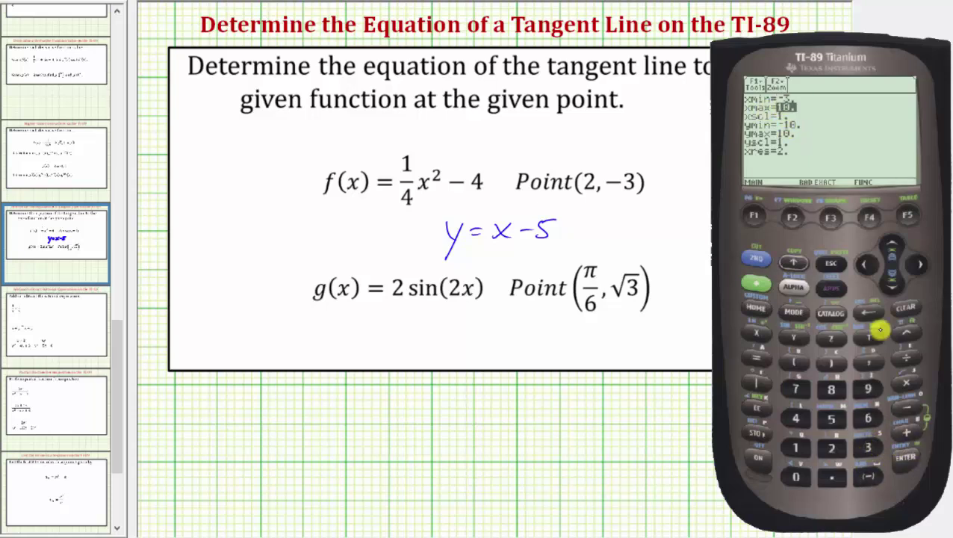
pyautogui.click(869, 447)
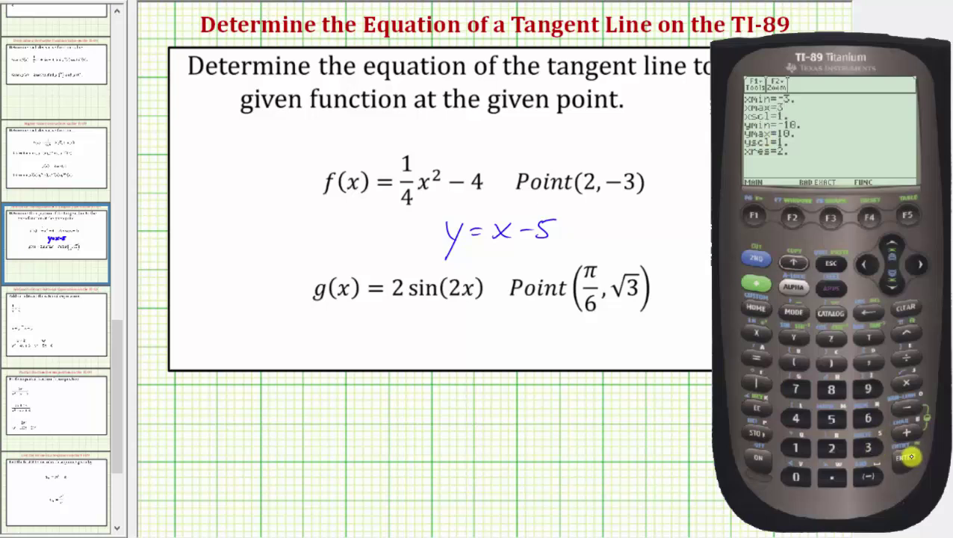
pyautogui.click(909, 459)
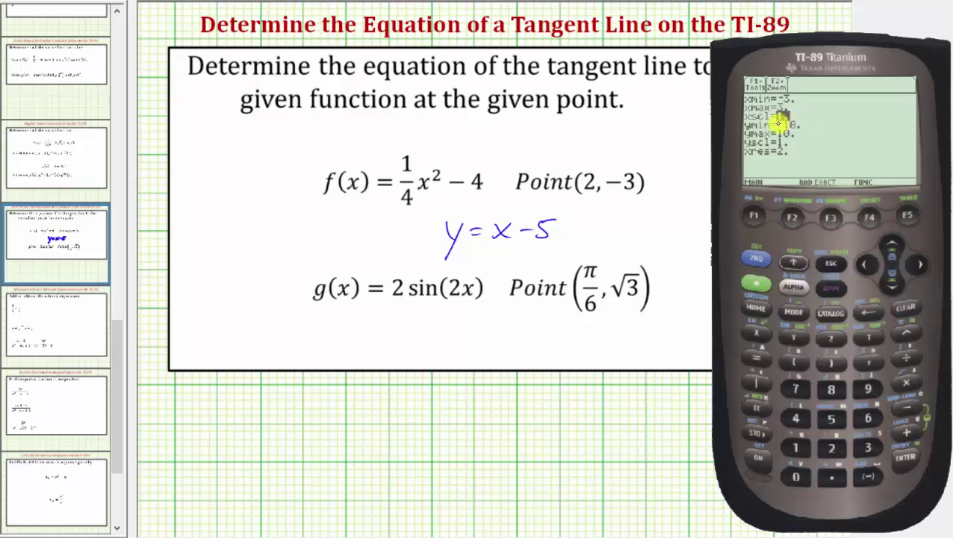
# Set xscl to π/3, ymin to -3 and ymax to 3.
pyautogui.click(762, 254)
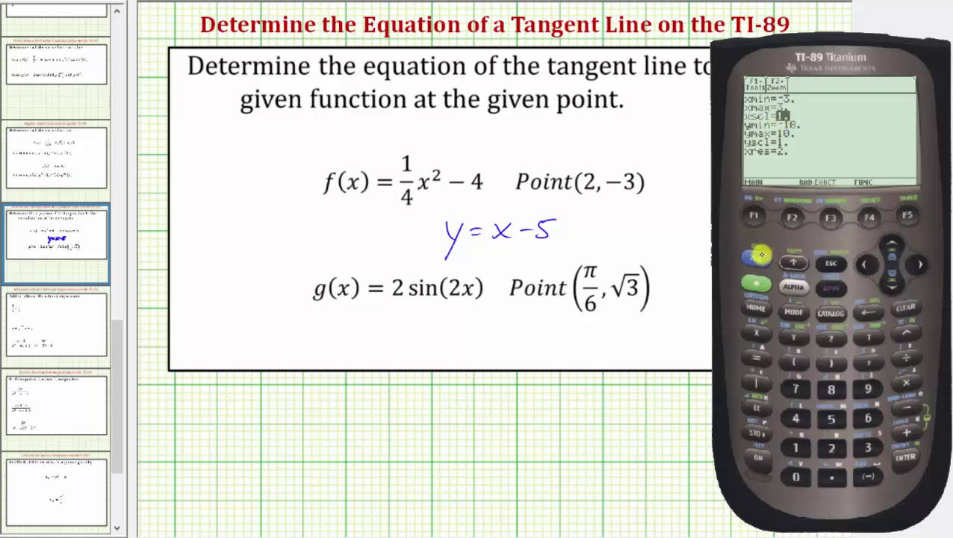
pyautogui.click(909, 336)
pyautogui.click(908, 358)
pyautogui.click(869, 447)
pyautogui.click(908, 458)
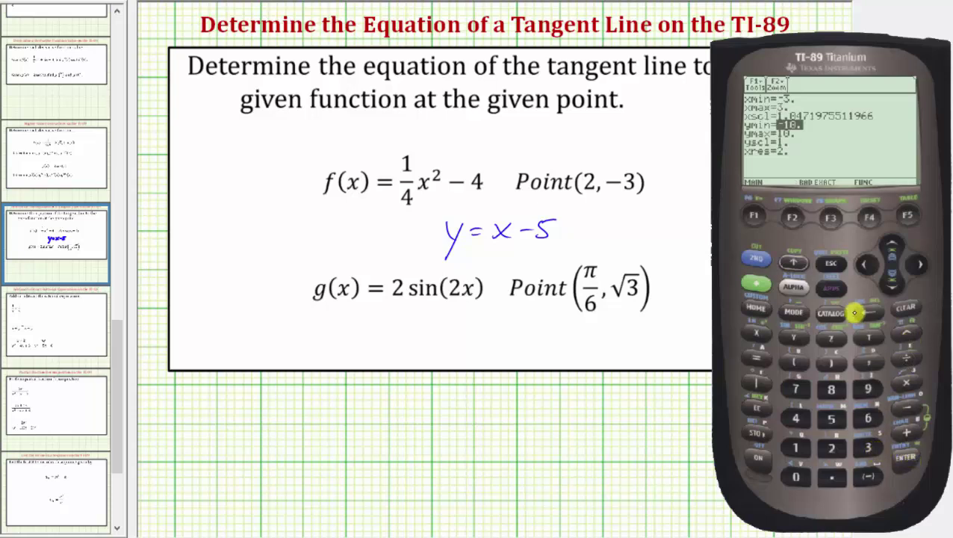
pyautogui.click(868, 476)
pyautogui.click(868, 447)
pyautogui.click(907, 458)
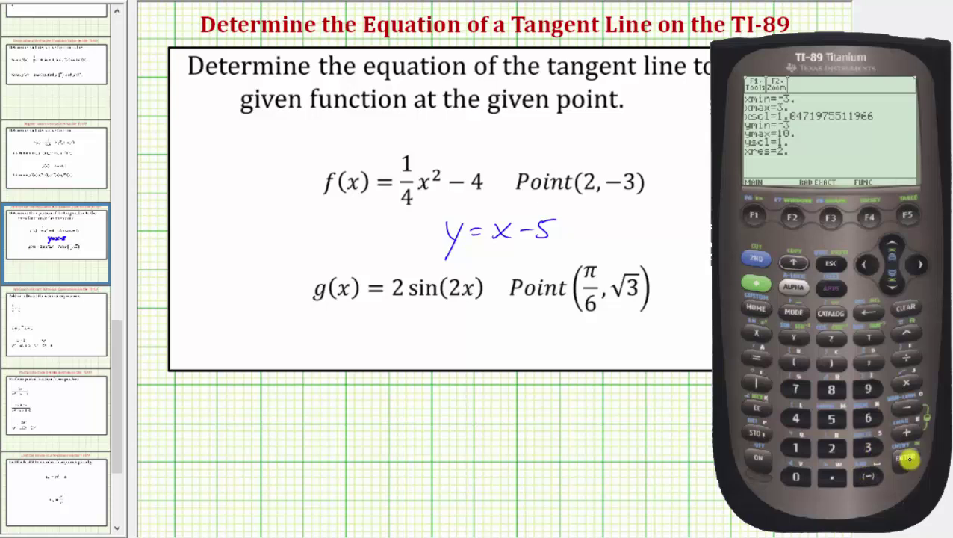
pyautogui.click(873, 447)
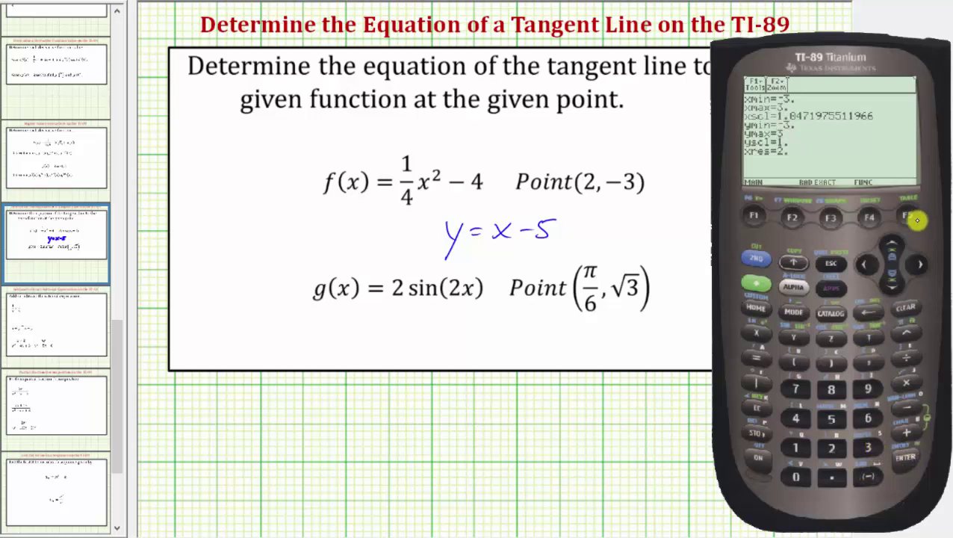
pyautogui.click(764, 281)
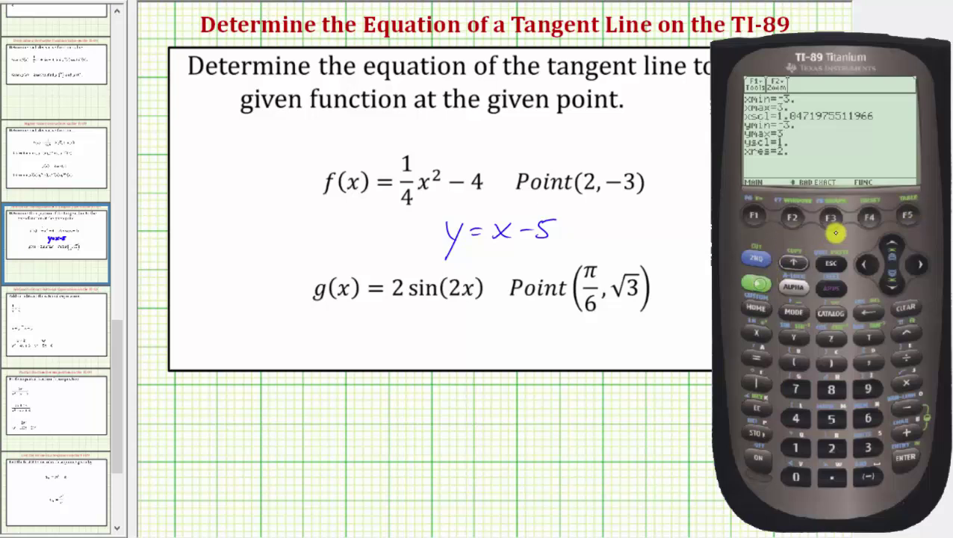
# Redraw 2sin(2x) in the -3 to 3 window and move down the F5 Math menu to Tangent.
pyautogui.click(831, 218)
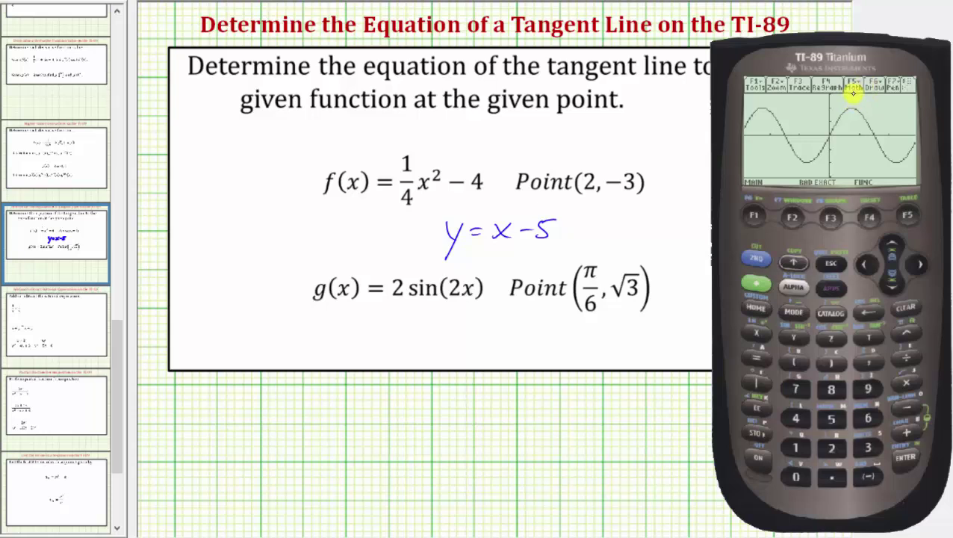
pyautogui.click(911, 216)
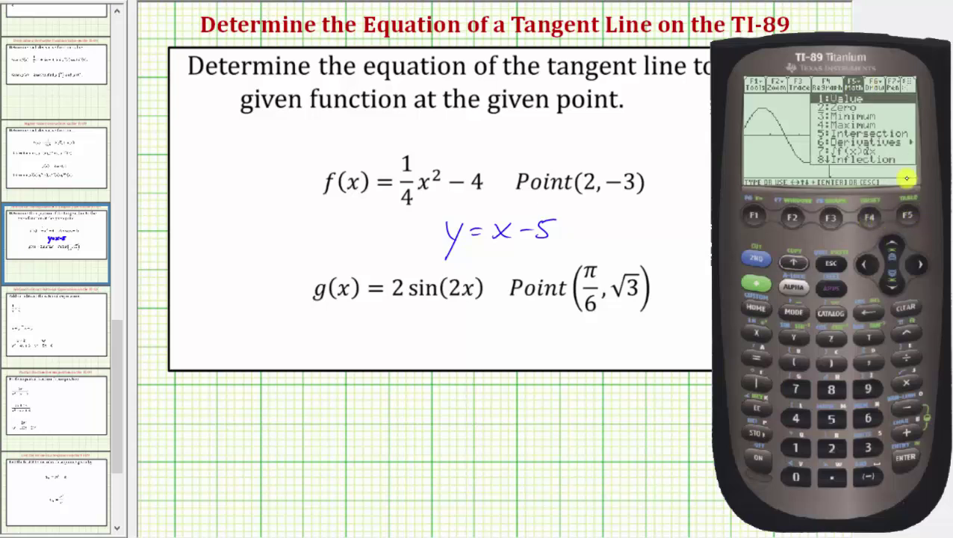
pyautogui.click(894, 287)
pyautogui.click(894, 287)
pyautogui.click(894, 286)
pyautogui.click(895, 287)
pyautogui.click(894, 287)
pyautogui.click(896, 287)
pyautogui.click(896, 289)
pyautogui.click(896, 288)
pyautogui.click(896, 289)
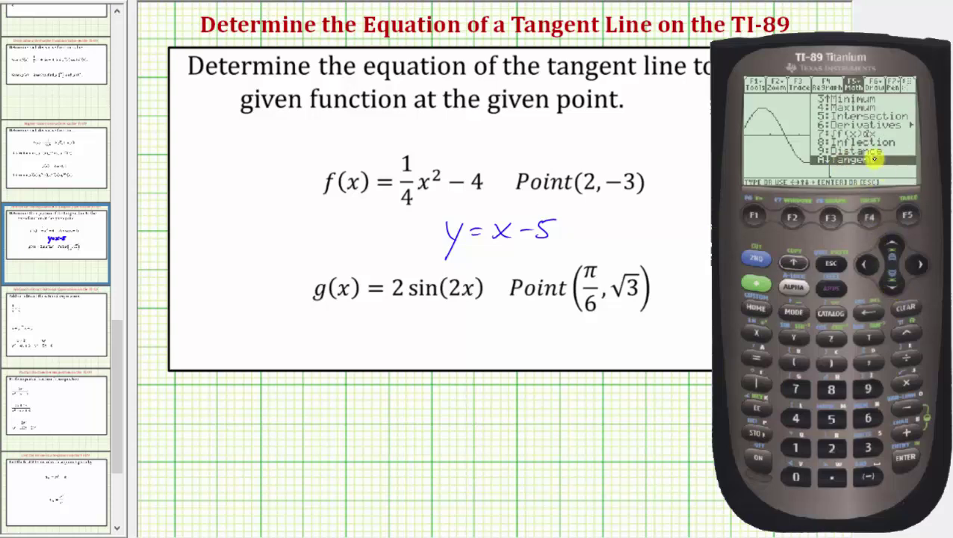
# Use the Tangent tool on the 2sin(2x) graph with xc = π/6 to draw its tangent line.
pyautogui.click(906, 458)
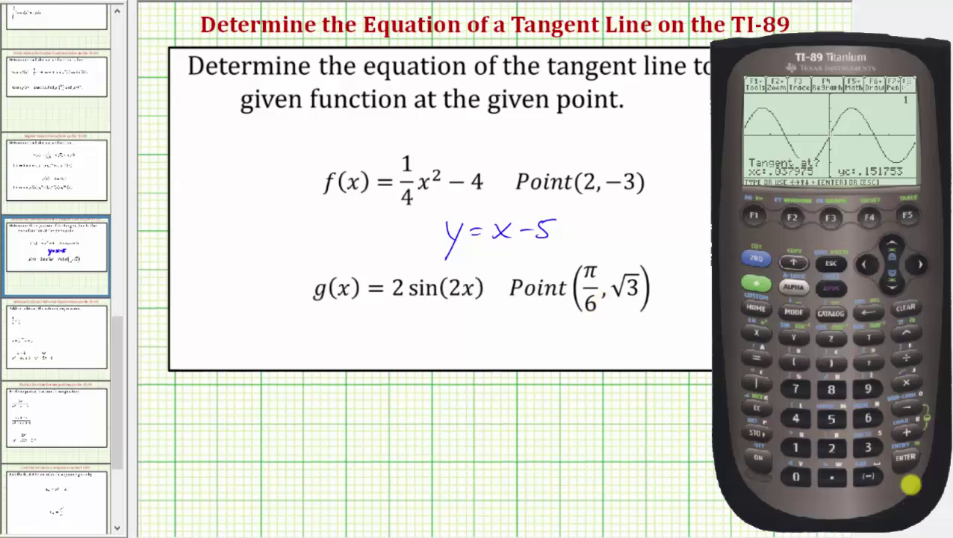
pyautogui.click(757, 258)
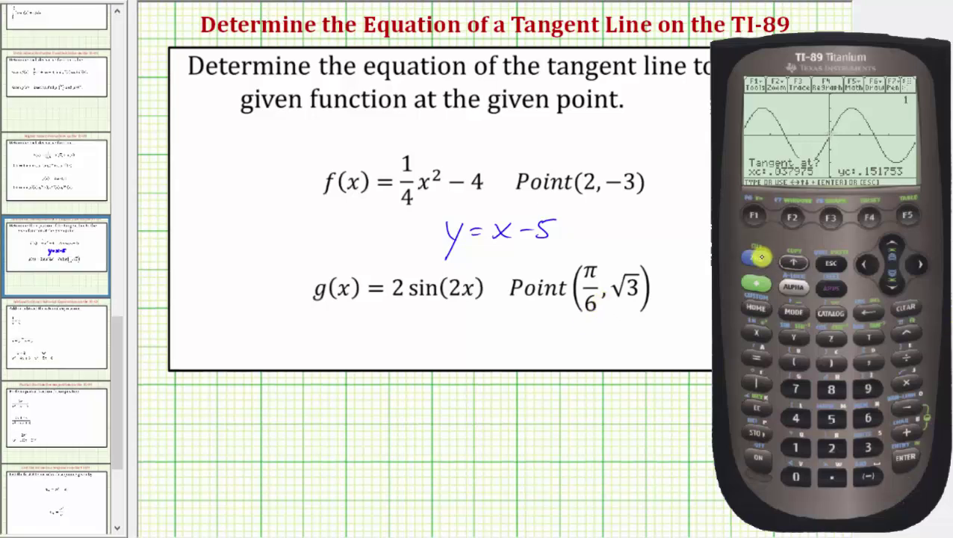
pyautogui.click(908, 359)
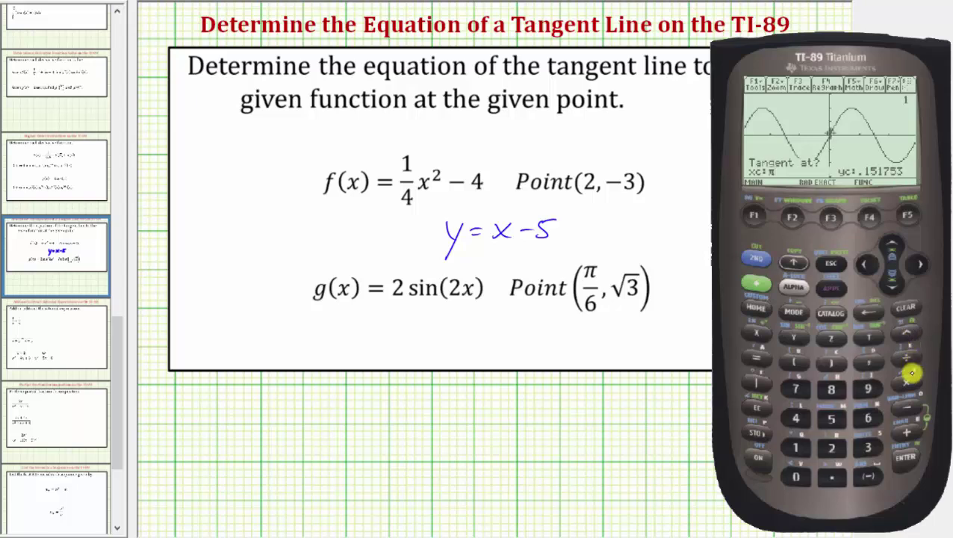
pyautogui.click(871, 418)
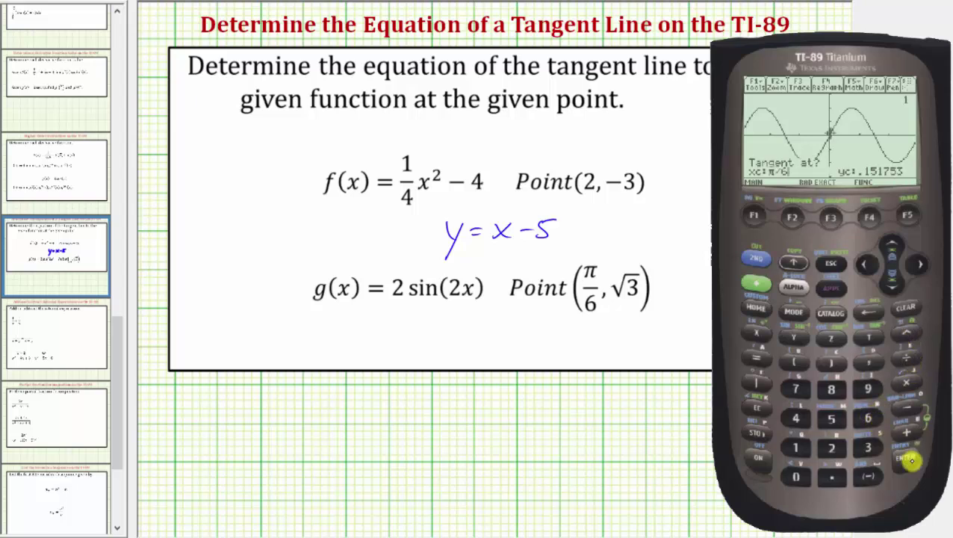
pyautogui.click(911, 457)
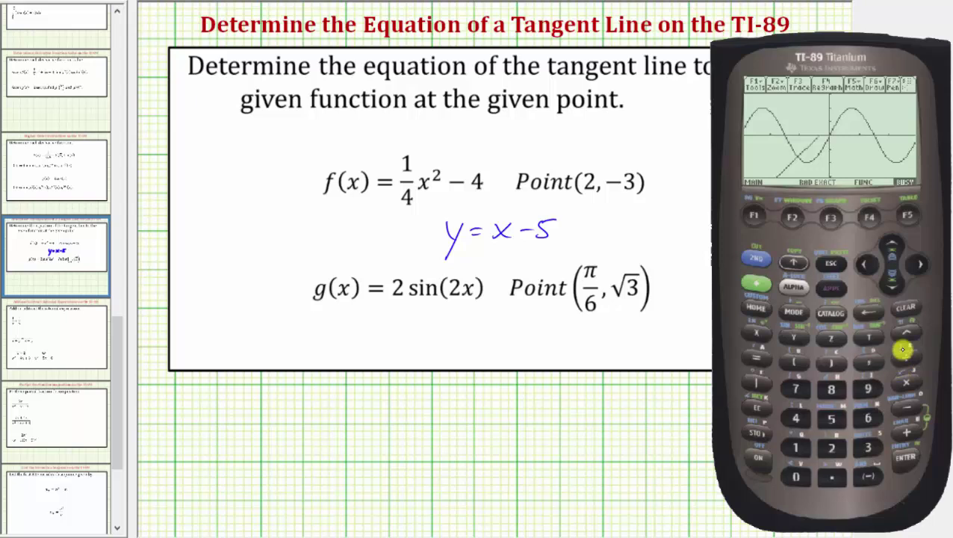